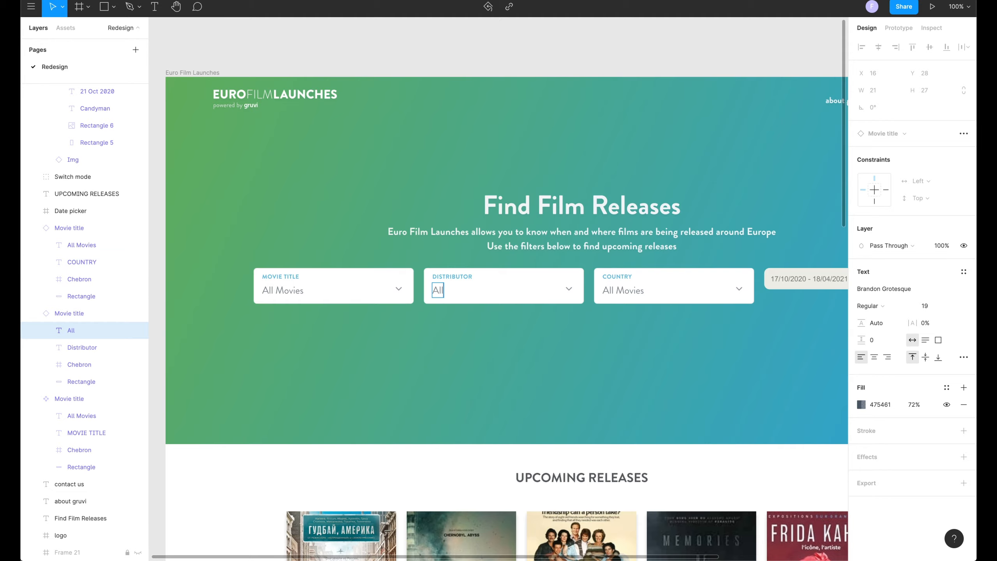
Set the Distributor field's placeholder text to "All Distributors" and the Country field's to "All Countries".
text(ibutors)
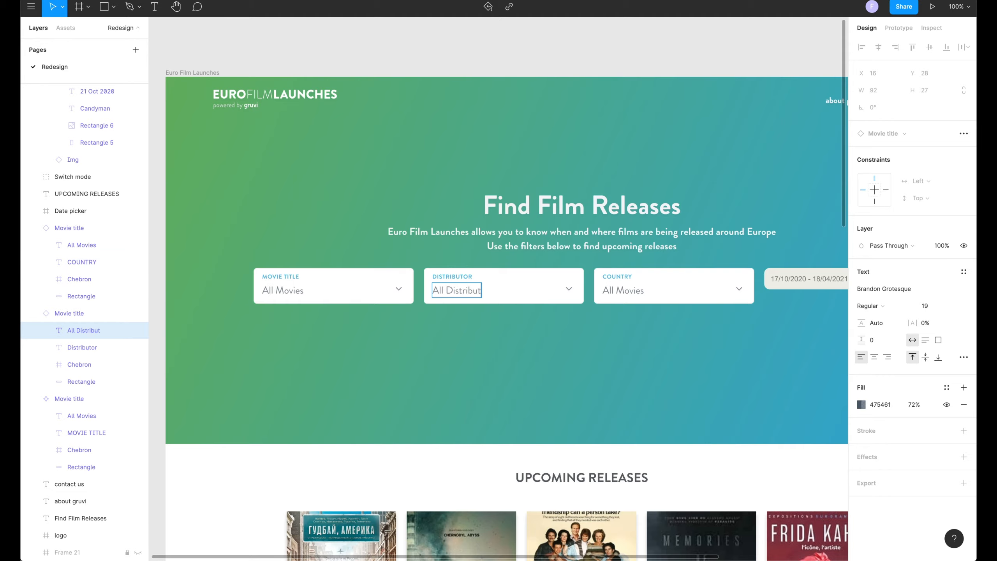
double_click(624, 290)
text(All Countries)
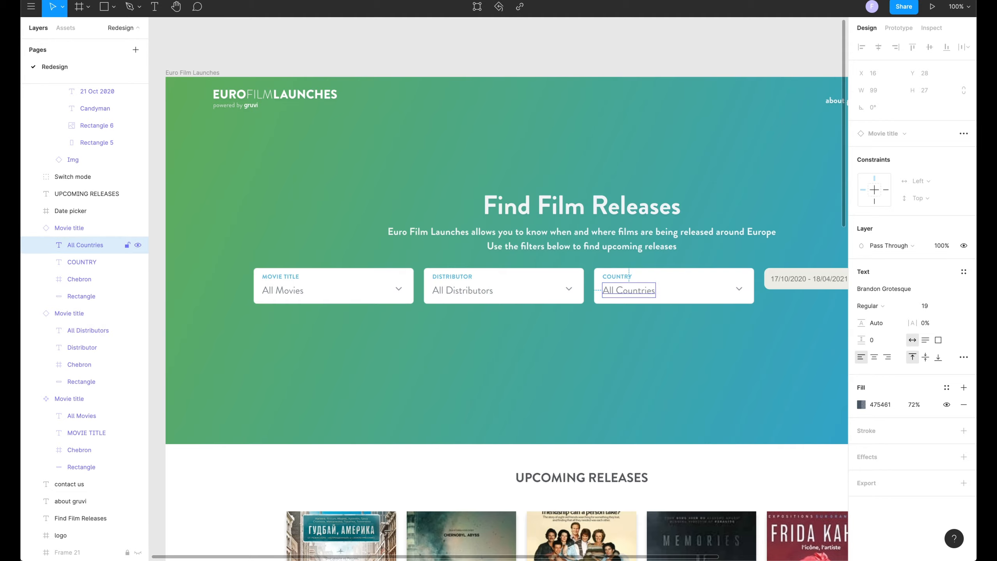
key(Escape)
key(ctrl+backslash)
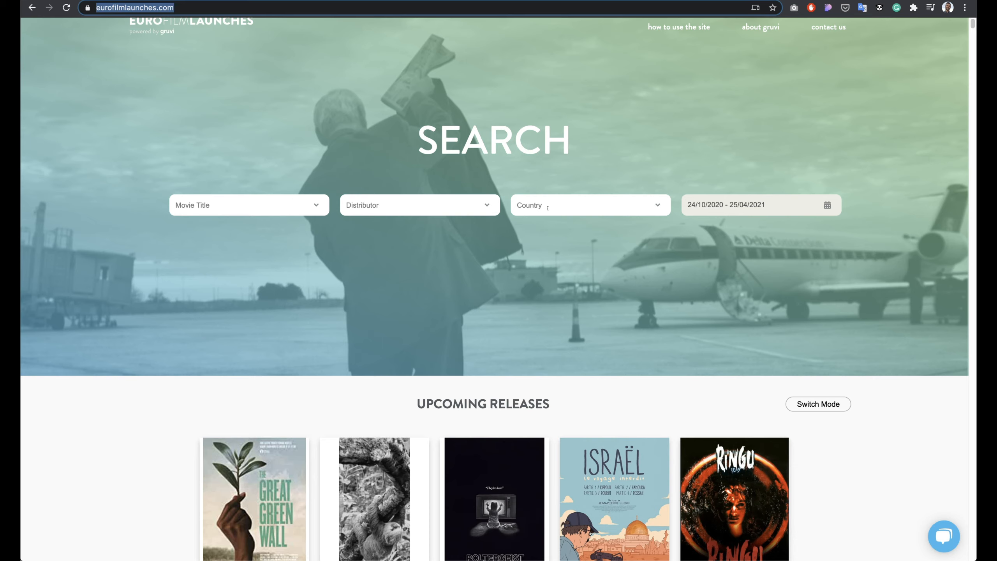
Switch to the browser and open the date range picker on the live eurofilmlaunches.com page.
click(579, 255)
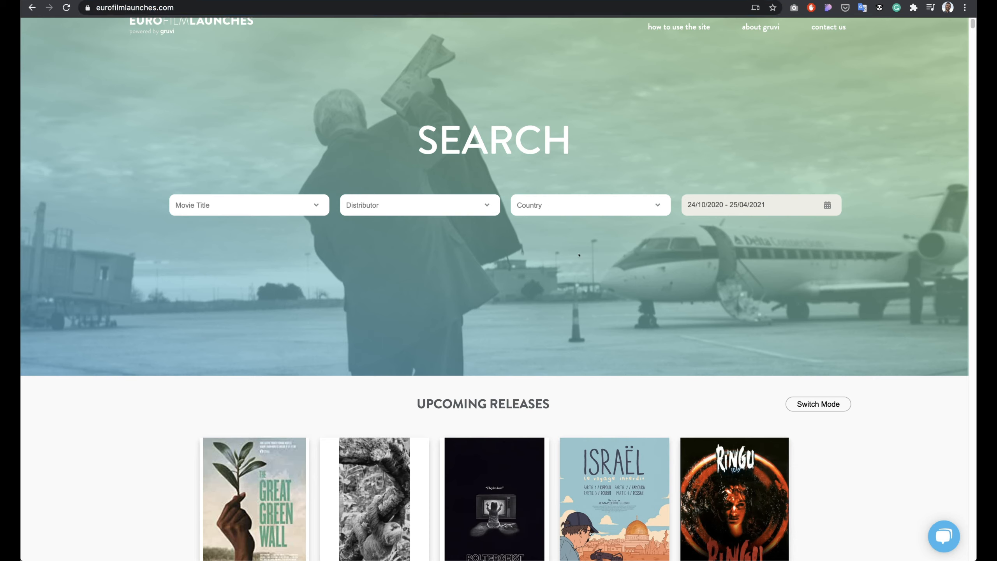
click(773, 207)
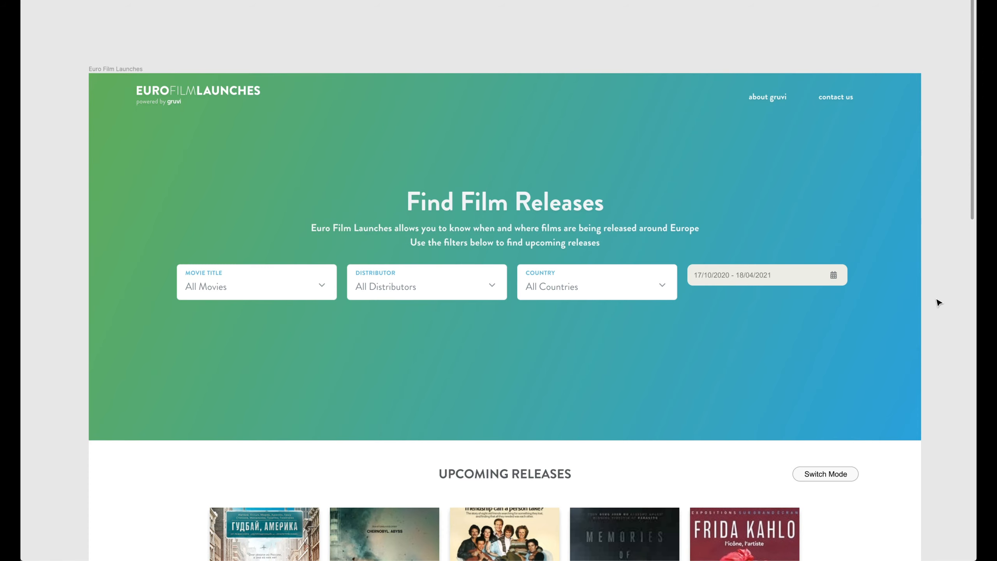
Back in the Figma mockup, replace the UPCOMING RELEASES heading with the text "Releases for the next" above the first poster, filled 475461.
scroll(938, 302, down, 3)
click(575, 381)
key(Delete)
key(t)
click(300, 393)
text(Re)
key(ctrl+backslash)
text(leases for the next)
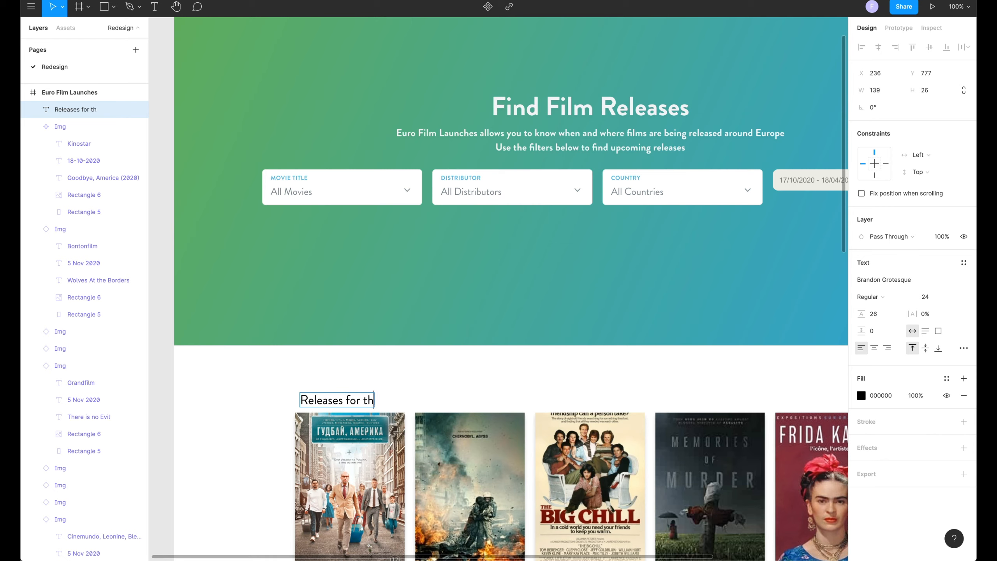
key(Escape)
drag(347, 400, 344, 389)
Add a "Week" label beside "Releases for the next", duplicate it in a horizontal row, and set the text size to 18.
key(t)
click(422, 384)
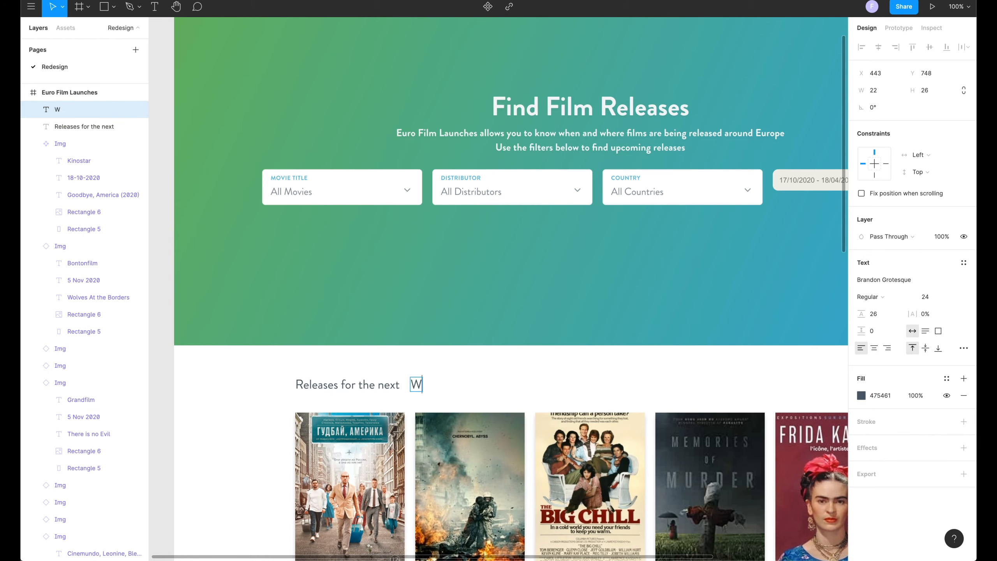
text(Week)
key(Escape)
key(ctrl+g)
key(ctrl+d)
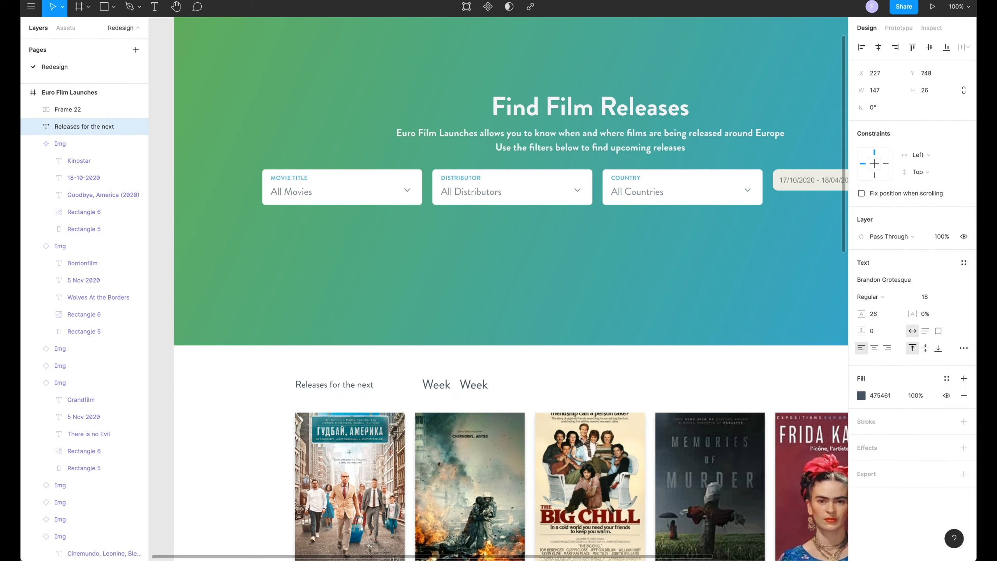
key(ctrl+d)
Change the duplicated labels to Month, Quarter and Year, and add a fifth label reading Custom.
double_click(459, 385)
text(Month)
double_click(497, 384)
text(Quarter)
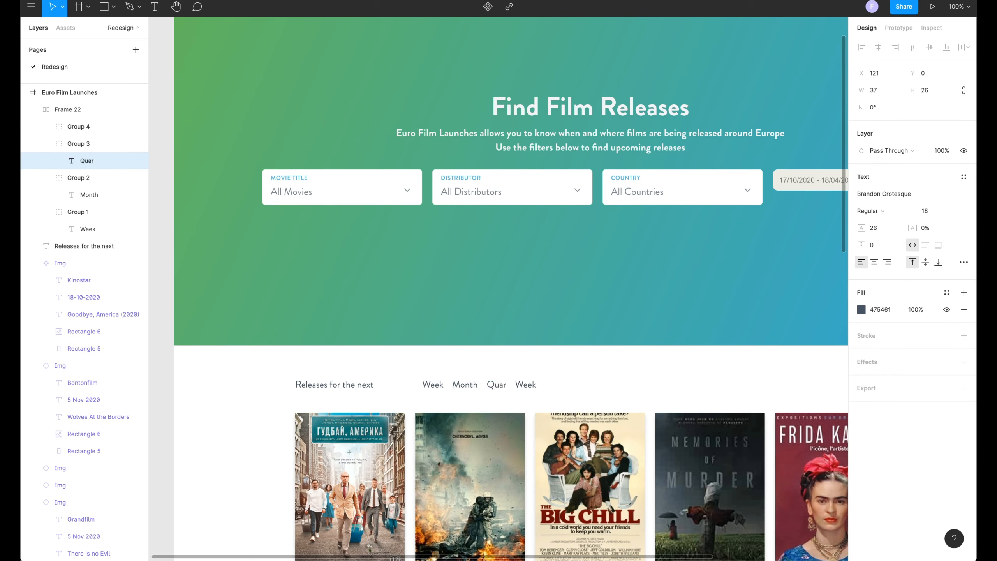
double_click(527, 384)
text(Year)
key(Escape)
key(ctrl+d)
double_click(565, 384)
text(Custom)
key(Escape)
Set the spacing between the five period labels to 24 and their fill opacity to 64%.
key(Escape)
key(Escape)
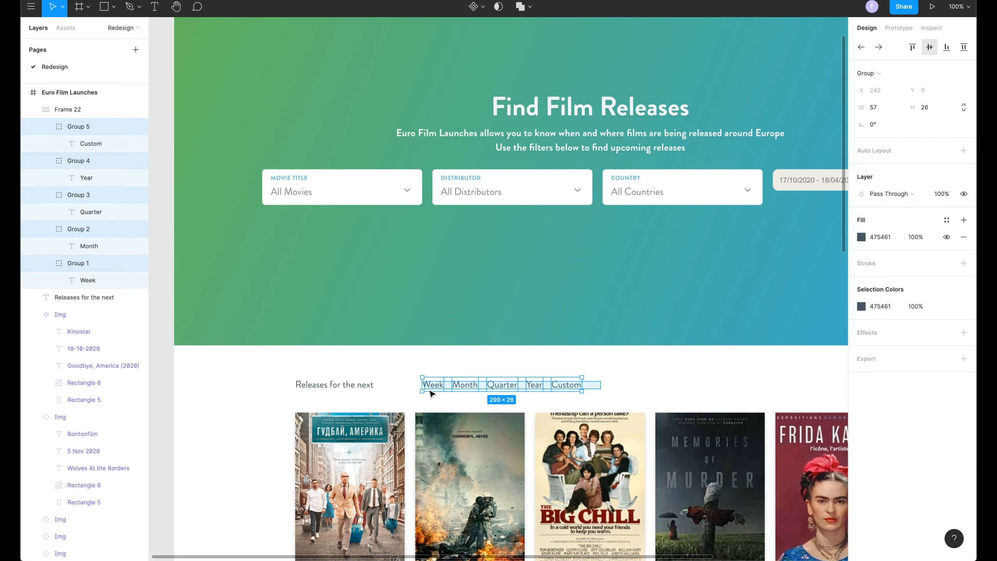
drag(937, 287, 962, 288)
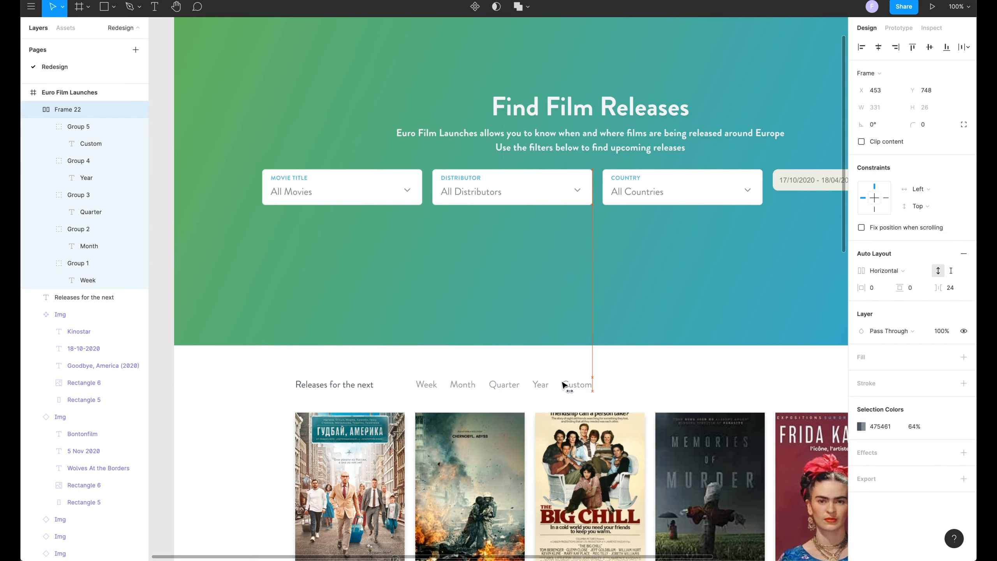
key(Escape)
Mark Quarter as the active period with blue text and a thin blue underline beneath it.
key(r)
scroll(502, 439, up, 5)
mouse_move(489, 292)
mouse_down()
mouse_move(652, 307)
mouse_move(583, 298)
mouse_up()
key(shift+0)
click(507, 292)
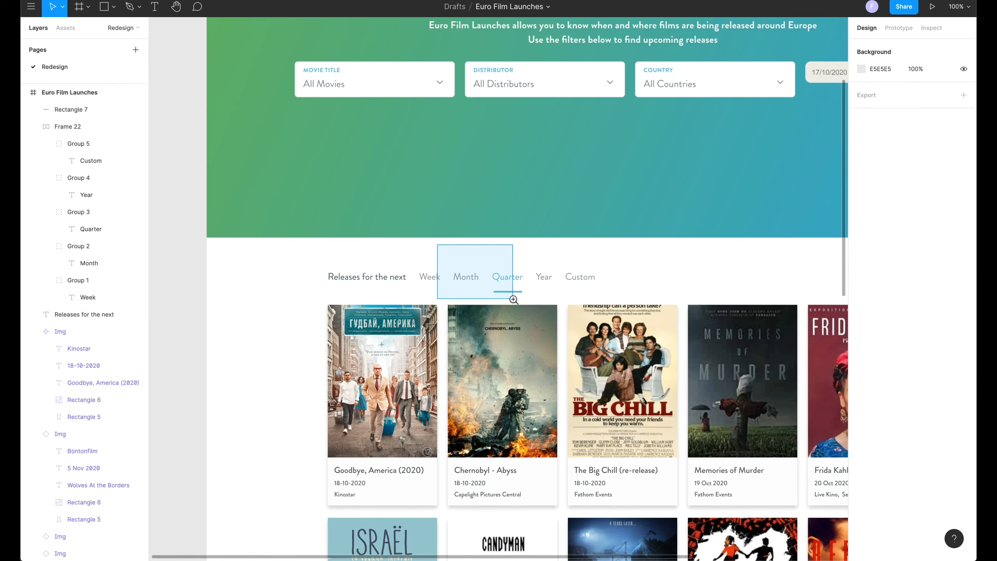
key(ctrl+alt+v)
Draw a divider line 1120 wide and 1 high below the period labels, filled 475461 at 8% opacity.
key(shift+2)
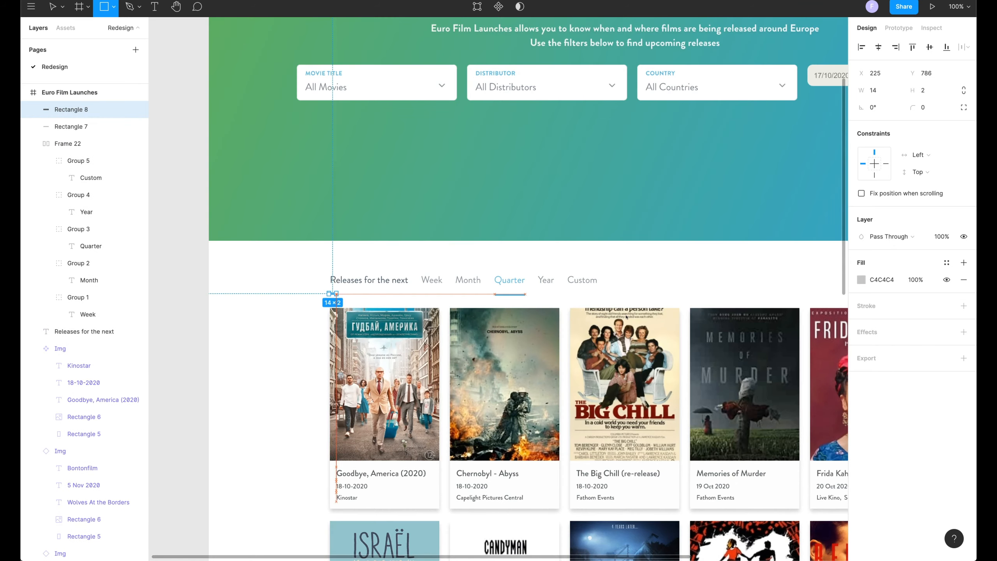
scroll(499, 275, right, 4)
click(922, 280)
text(8)
key(Return)
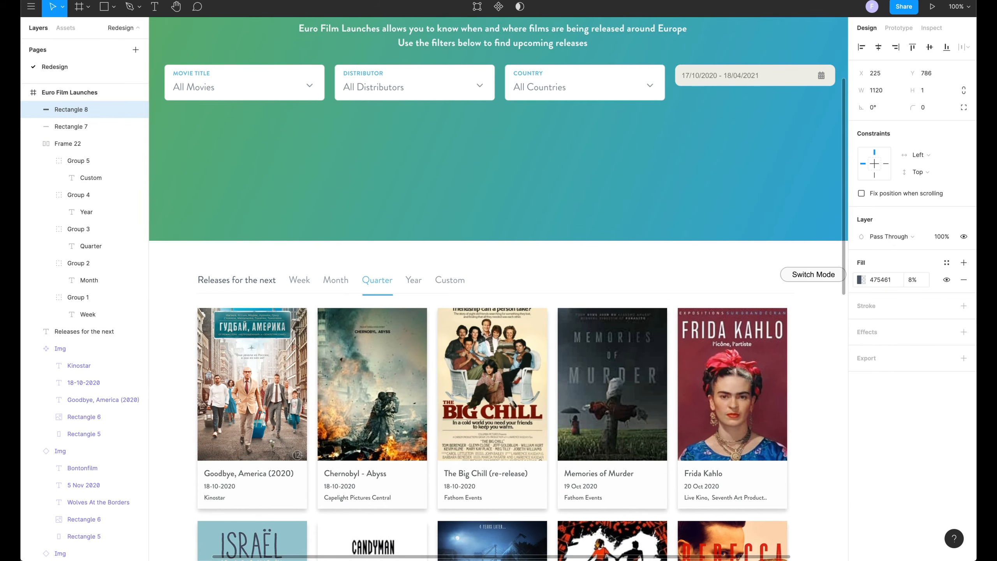
Send the thin divider line behind the other layers of the page frame.
key(Escape)
scroll(562, 273, up, 5)
key(Down)
key(Down)
key(Down)
key(Down)
key(Escape)
key(shift+1)
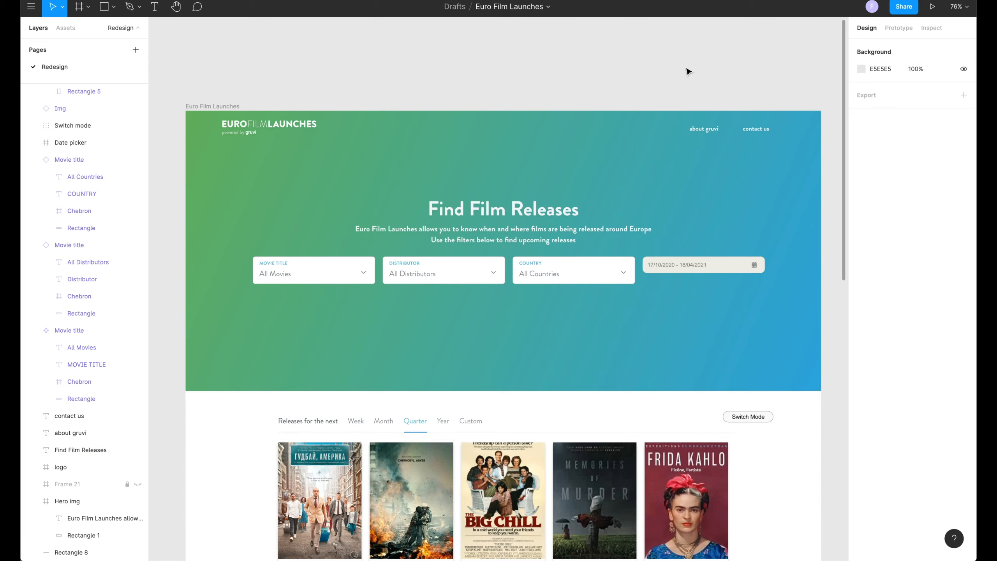
Delete the date picker from the filter row and set the Hero img frame's height to 310.
click(711, 267)
key(Delete)
click(937, 108)
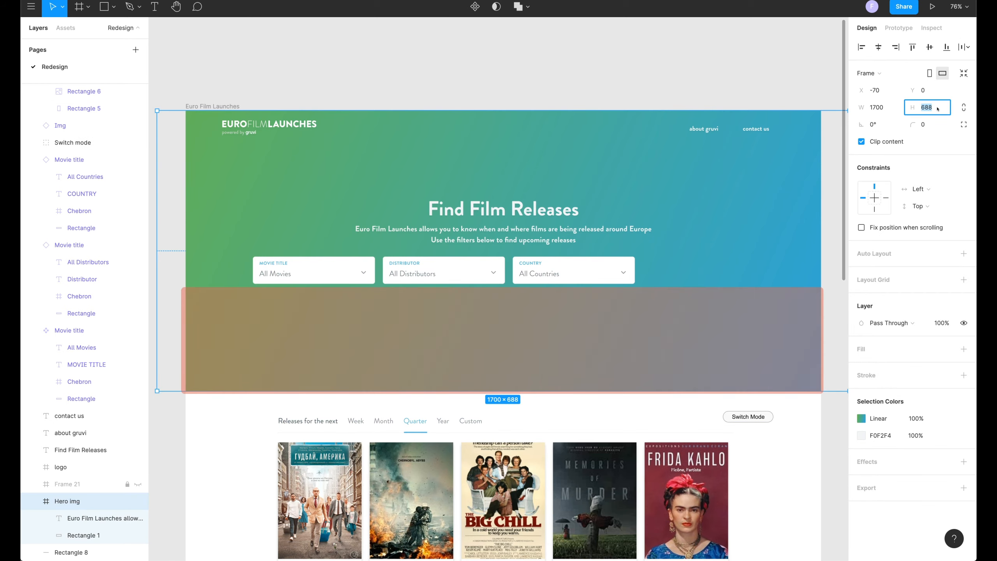
text(310)
key(Return)
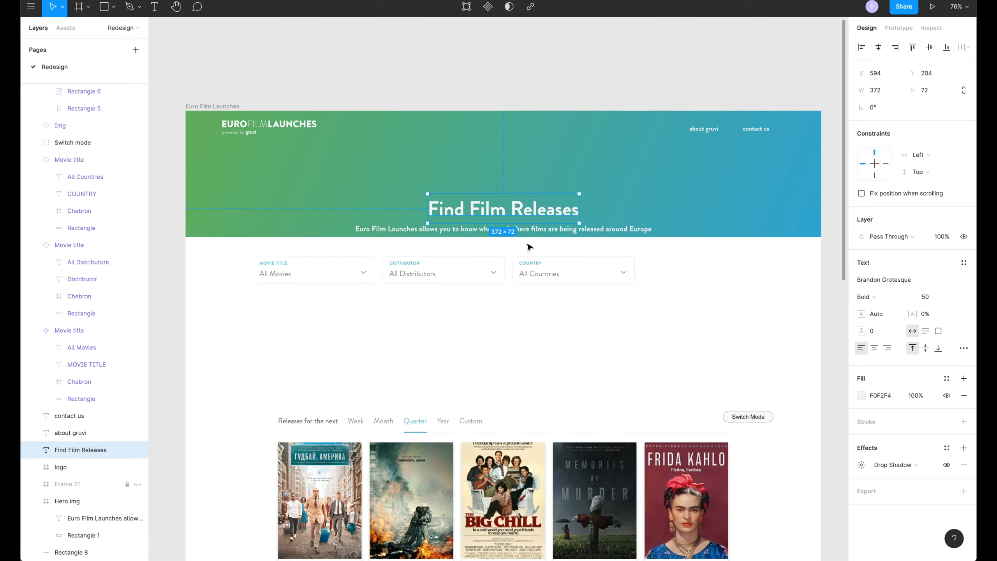
Move the title, subtitle and filter fields up with the shortened hero, and centre the three fields as a group.
drag(528, 244, 356, 278)
shift+click(455, 227)
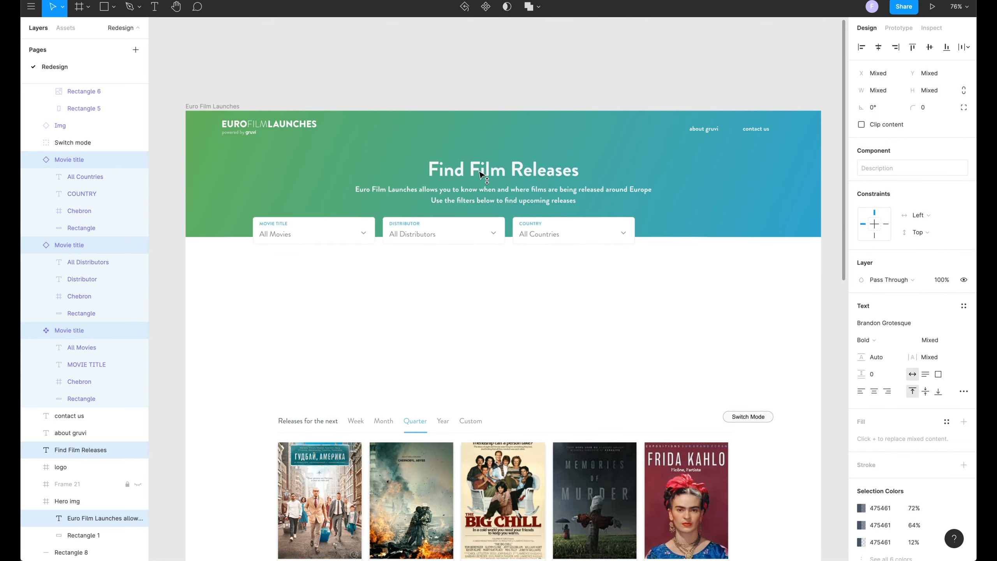
key(ctrl+g)
click(391, 314)
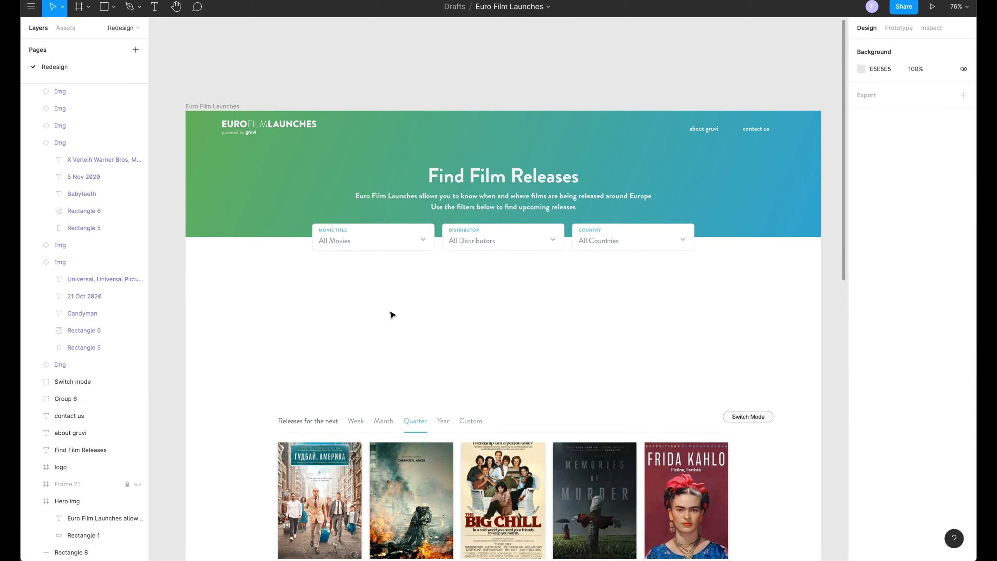
Move the title and subtitle up slightly and bring the releases section closer below the filter fields.
key(ctrl+backslash)
key(z)
drag(154, 67, 858, 300)
scroll(405, 407, down, 3)
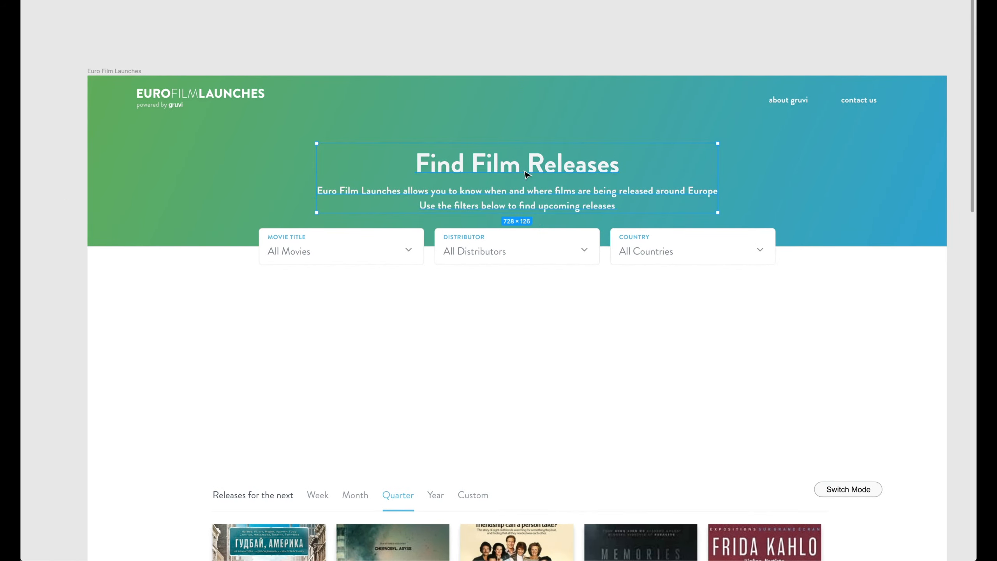
key(ctrl+minus)
scroll(189, 169, down, 6)
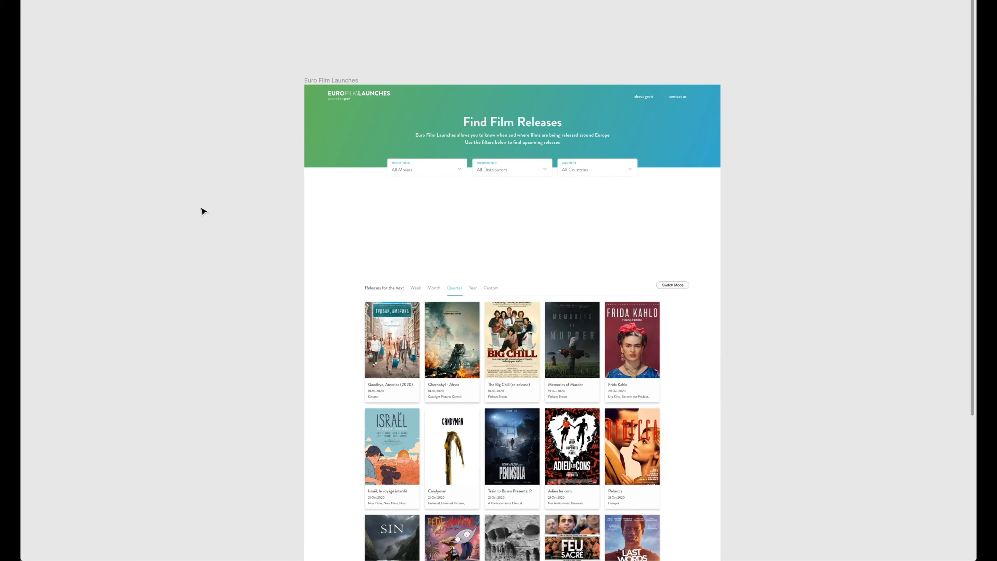
scroll(355, 312, up, 3)
key(ctrl+plus)
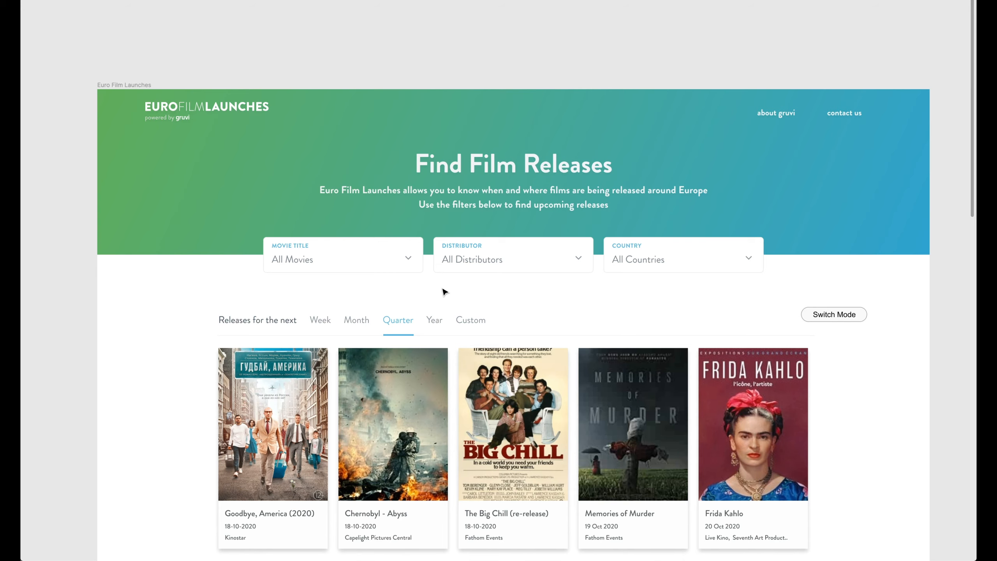
Set the Euro Film Launches page frame's background fill to F0F2F4.
key(ctrl+backslash)
click(879, 280)
text(F0F2F4)
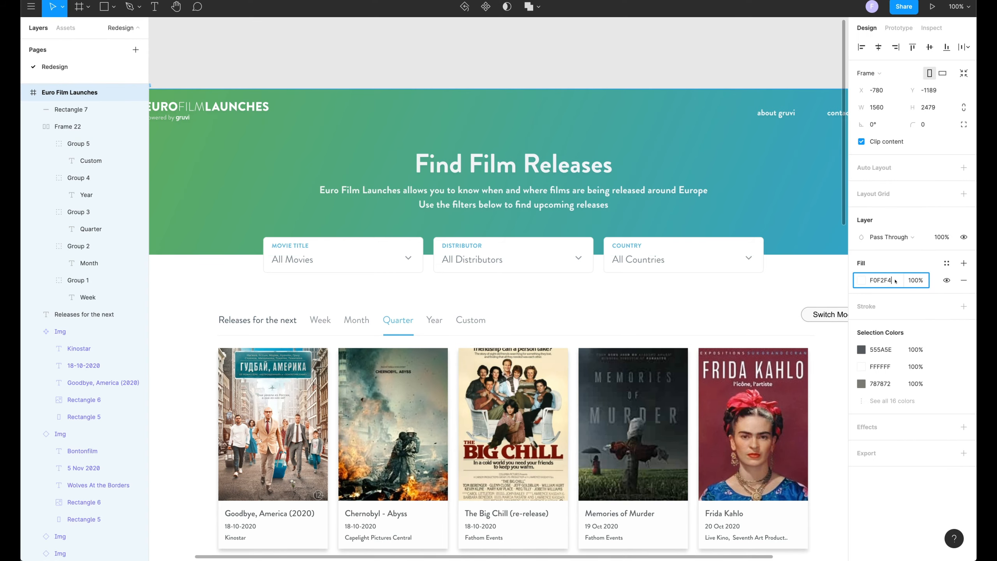
key(Return)
key(Escape)
key(ctrl+backslash)
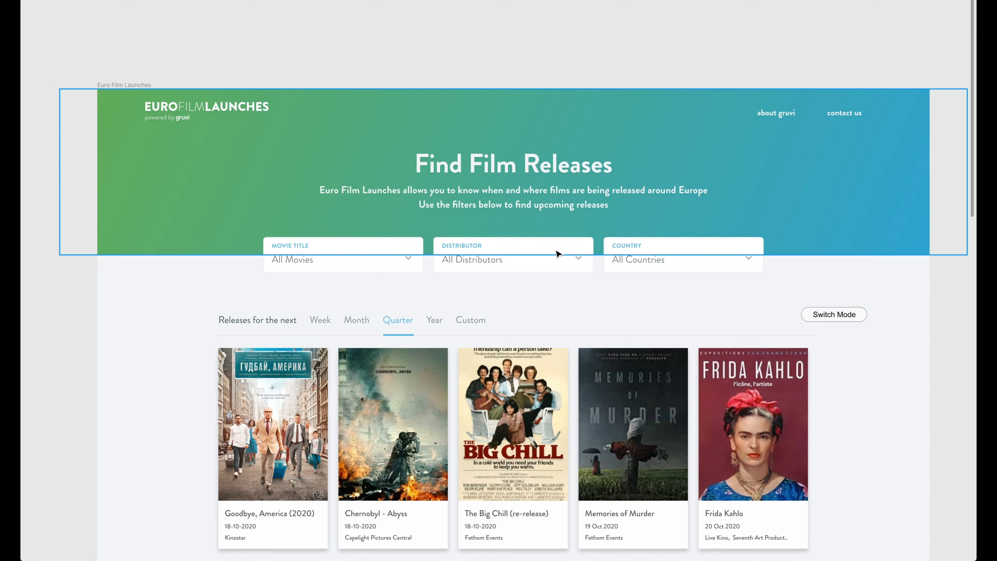
Capitalise the header links to read "About Gruvi" and "Contact Us".
double_click(767, 115)
text(A)
drag(795, 114, 800, 113)
text(G)
double_click(829, 114)
text(CU)
drag(862, 115, 877, 115)
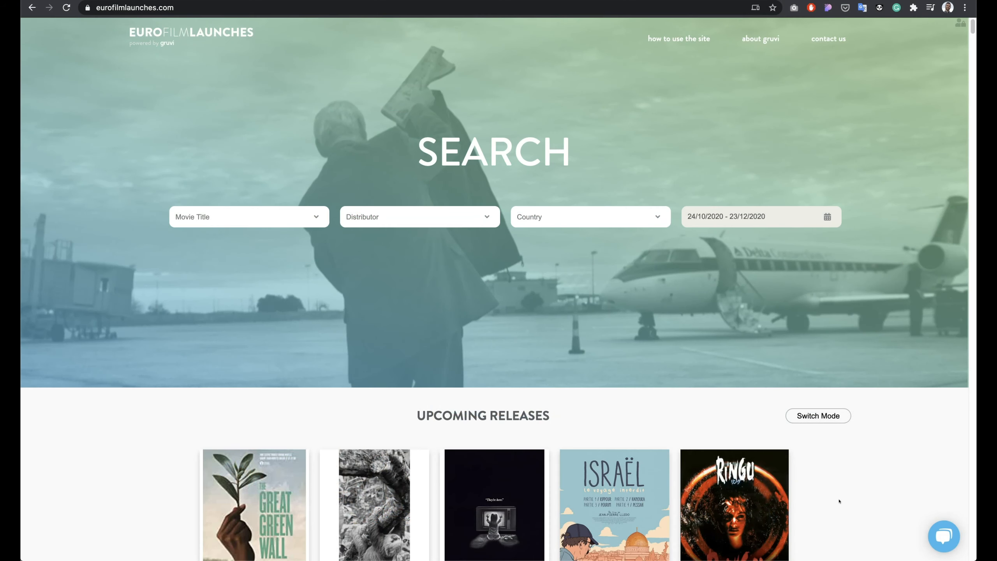
In the browser, toggle the Switch Mode option above the live site's upcoming releases.
scroll(839, 501, down, 8)
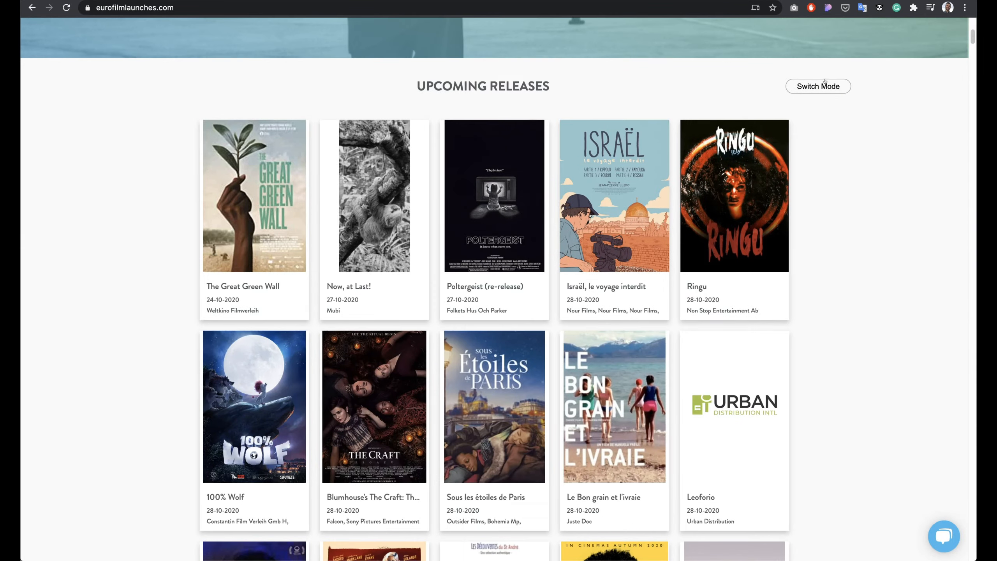
click(843, 87)
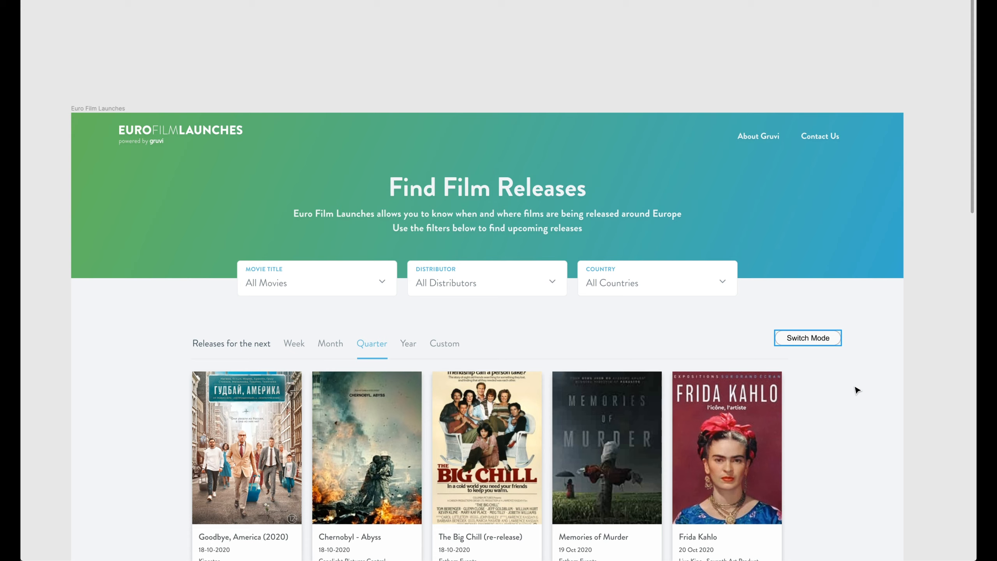
Back in the Figma mockup, replace the Switch Mode button with right-aligned "List View" text at 64% fill opacity.
click(816, 340)
key(Delete)
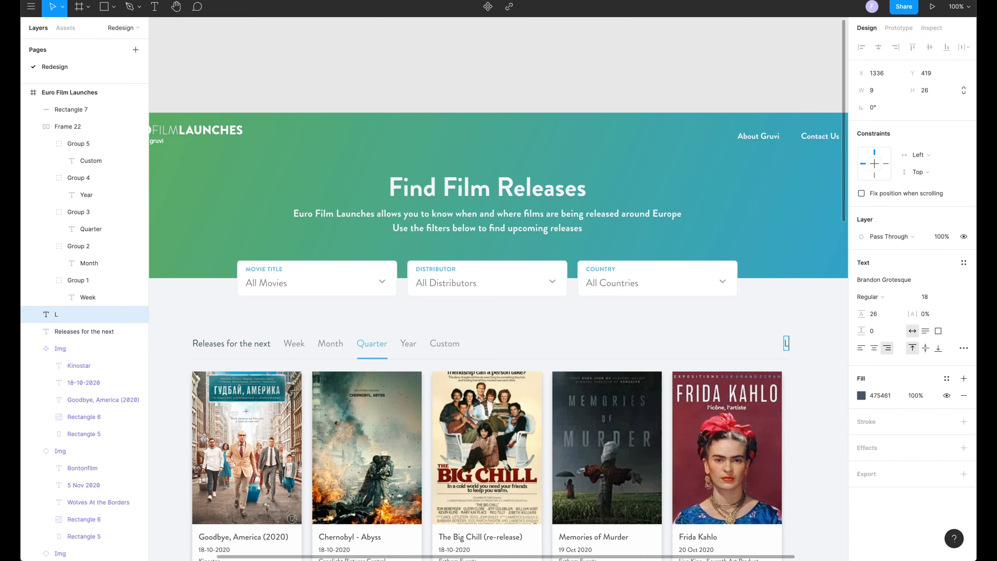
text(List View)
click(915, 395)
text(6)
Paste the bulleted-list icon in front of "List View" and combine both in a horizontal auto layout with spacing 4.
drag(322, 198, 403, 214)
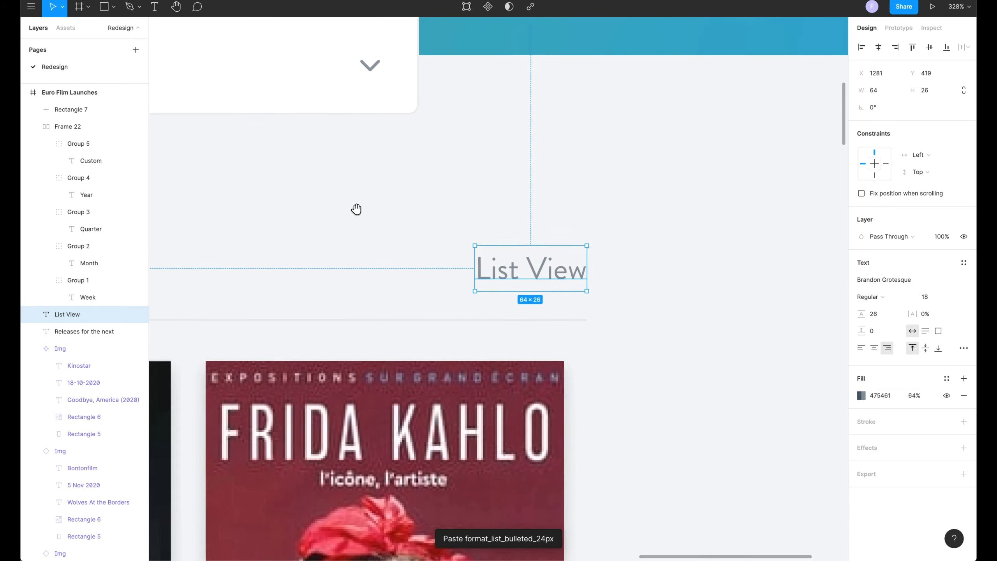
key(super+v)
key(shift+Left)
key(shift+Left)
key(shift+Left)
key(Left)
key(Left)
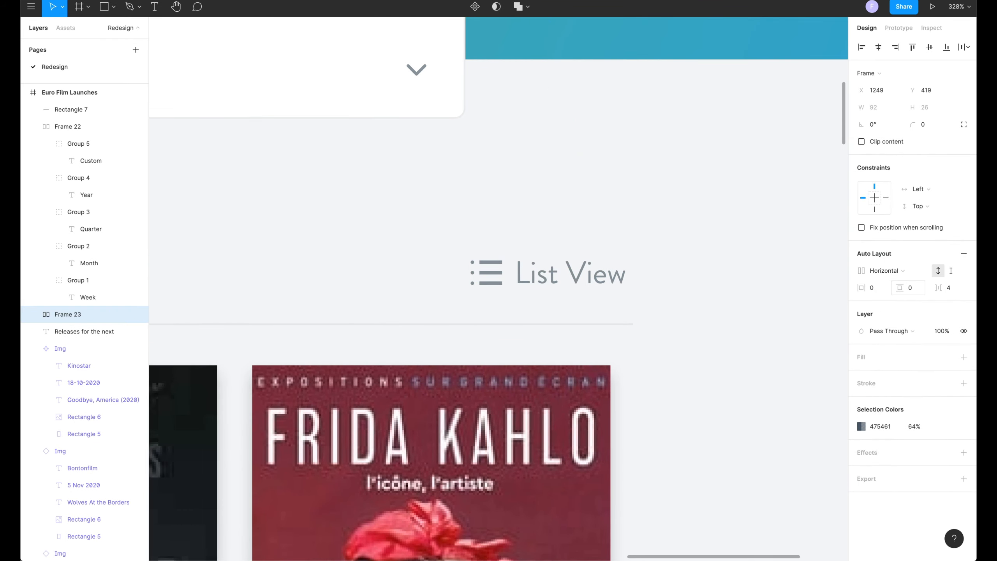
shift+click(550, 277)
key(shift+a)
Move the period labels, List View control and posters together up closer to the filter fields.
key(shift+0)
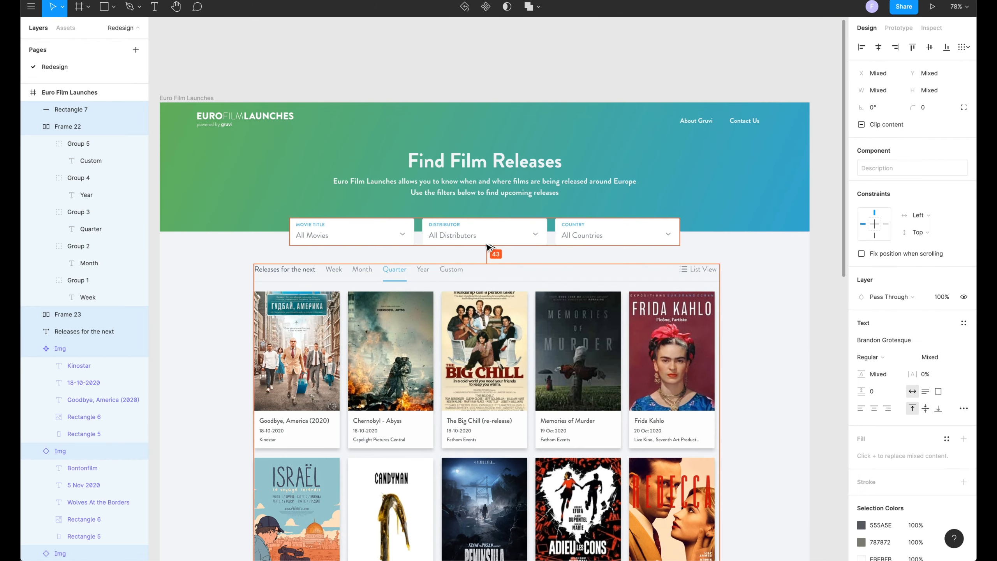
key(super+backslash)
key(shift+1)
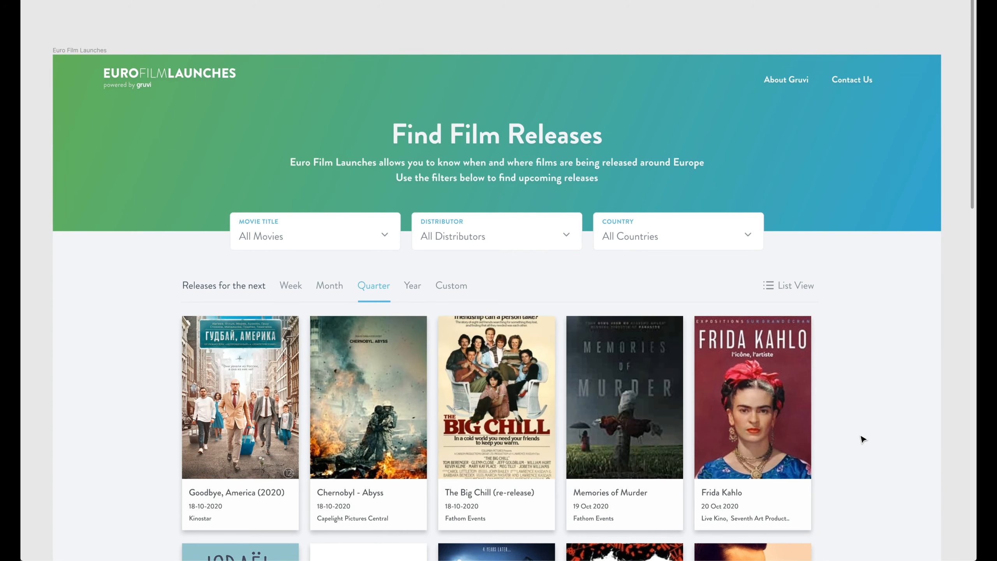
Set the corner radius of the main movie card component, "Goodbye, America (2020)", to 6.
drag(113, 423, 127, 370)
click(196, 388)
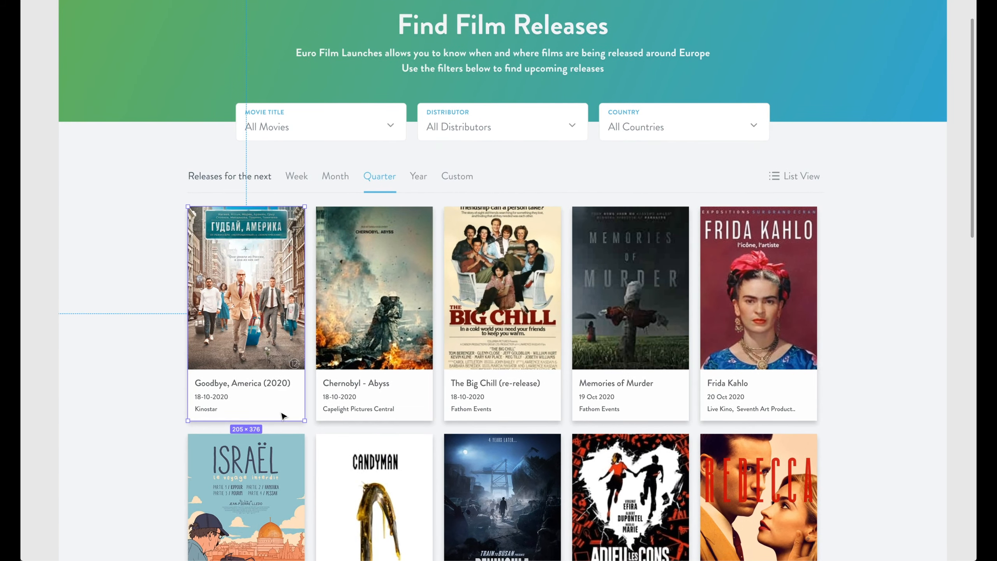
key(ctrl+backslash)
click(923, 124)
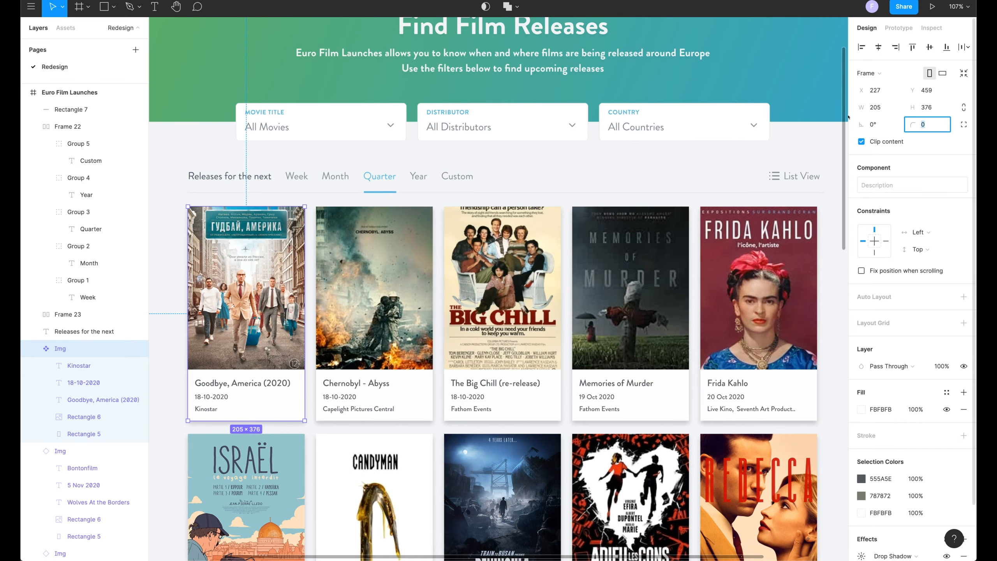
key(Return)
key(Escape)
scroll(279, 376, left, 3)
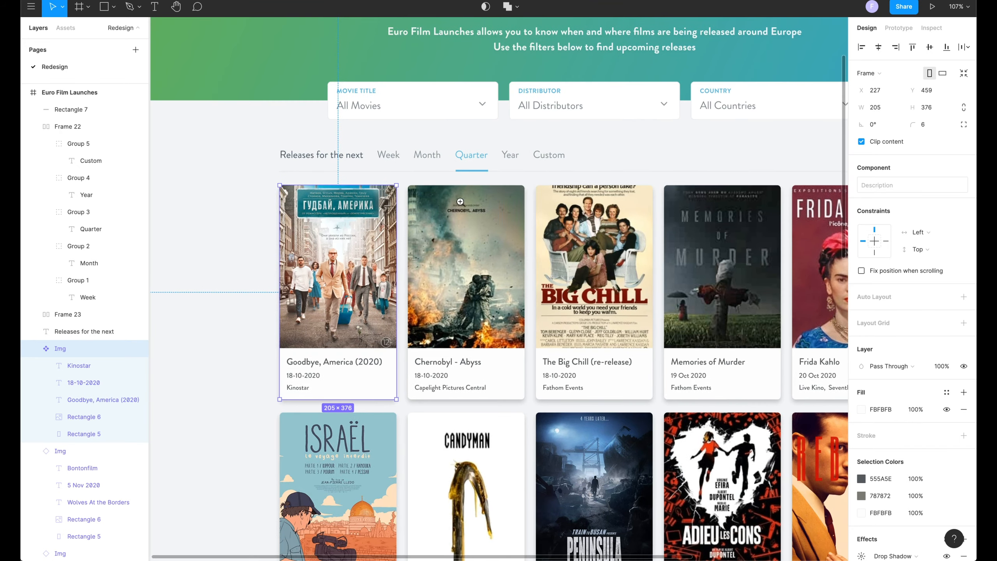
Change the release date on the "Goodbye, America (2020)" main card to "18 October 2020".
scroll(280, 376, up, 5)
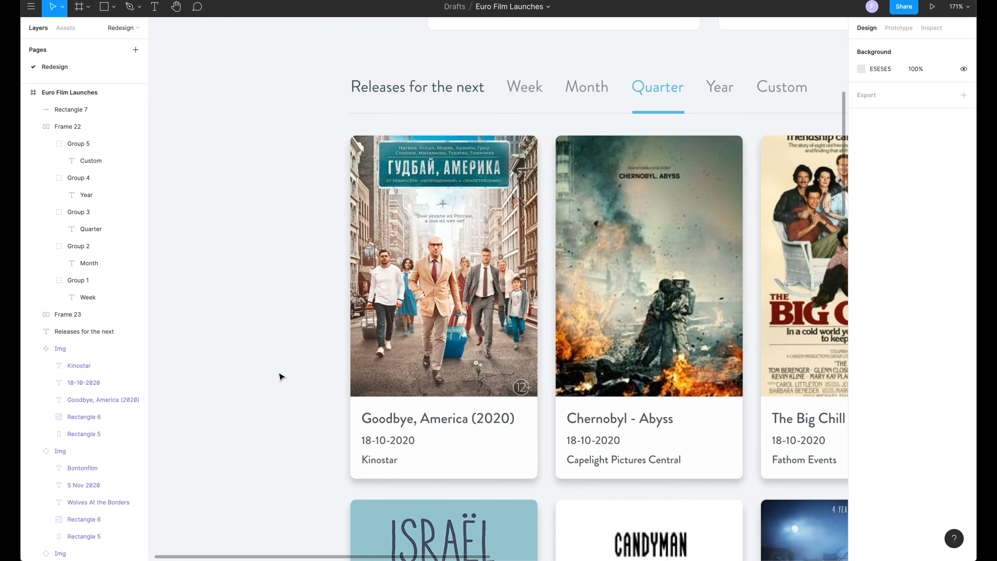
click(129, 382)
key(Return)
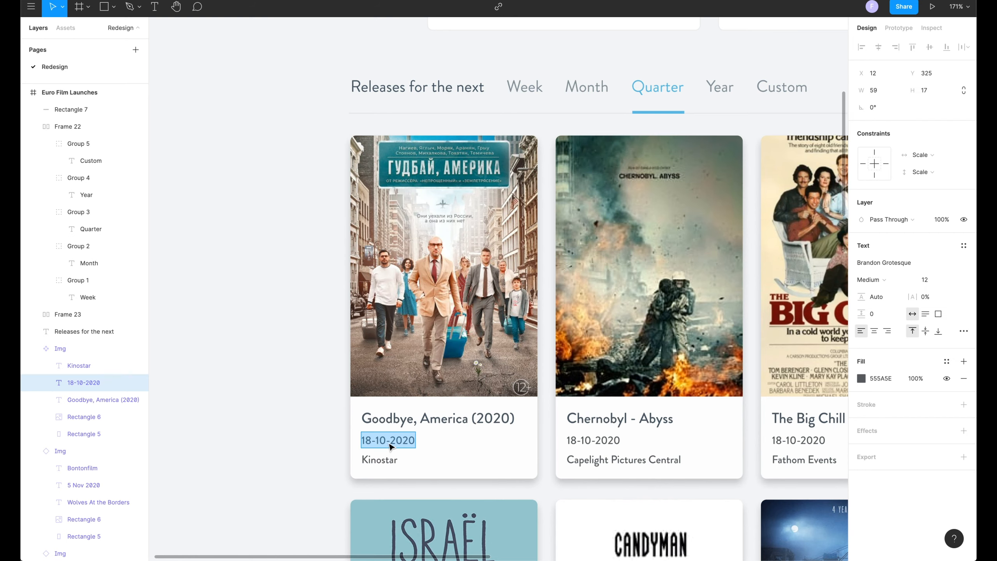
text(18 October 2020)
click(295, 431)
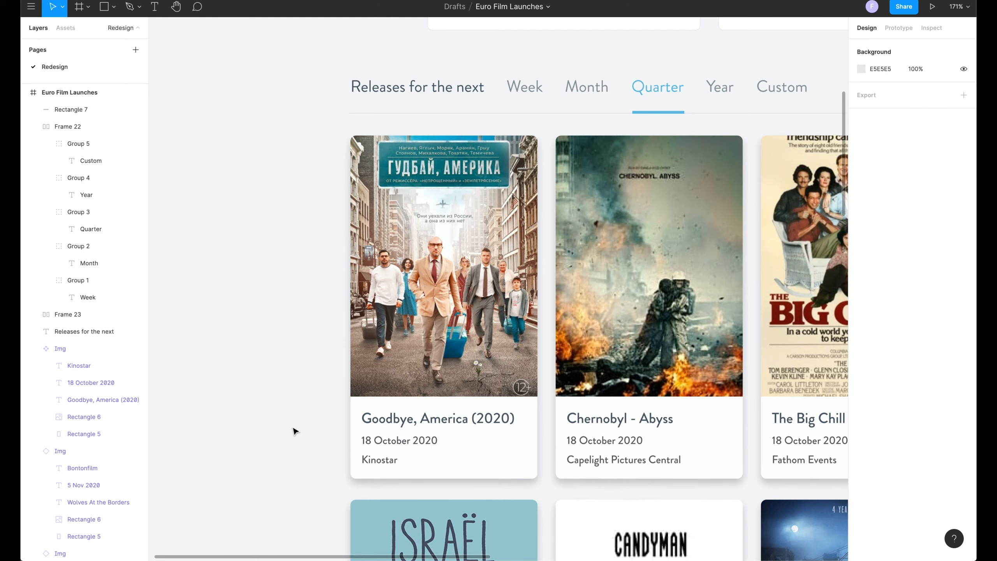
Draw a full-width bar directly under the main card's poster, with fill 35383B and height 21.
key(r)
drag(354, 398, 537, 410)
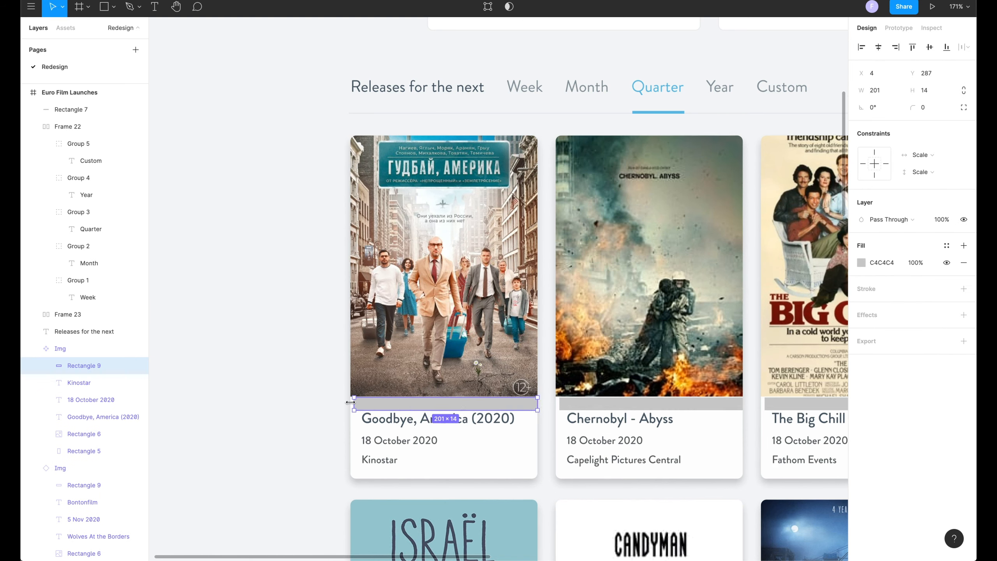
drag(354, 397, 350, 396)
click(881, 262)
text(35383B)
click(924, 90)
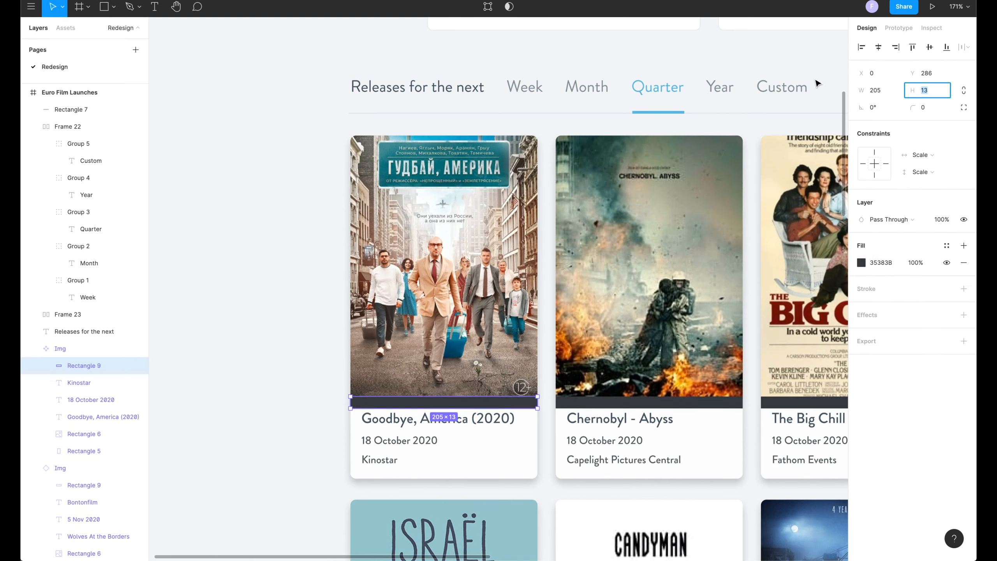
text(21)
key(Return)
Place the release date in front of the dark bar, using the card's off-white background colour and slightly larger text.
click(400, 440)
key(alt+super+])
key(shift+Up)
key(shift+Up)
key(shift+Up)
key(shift+Up)
key(i)
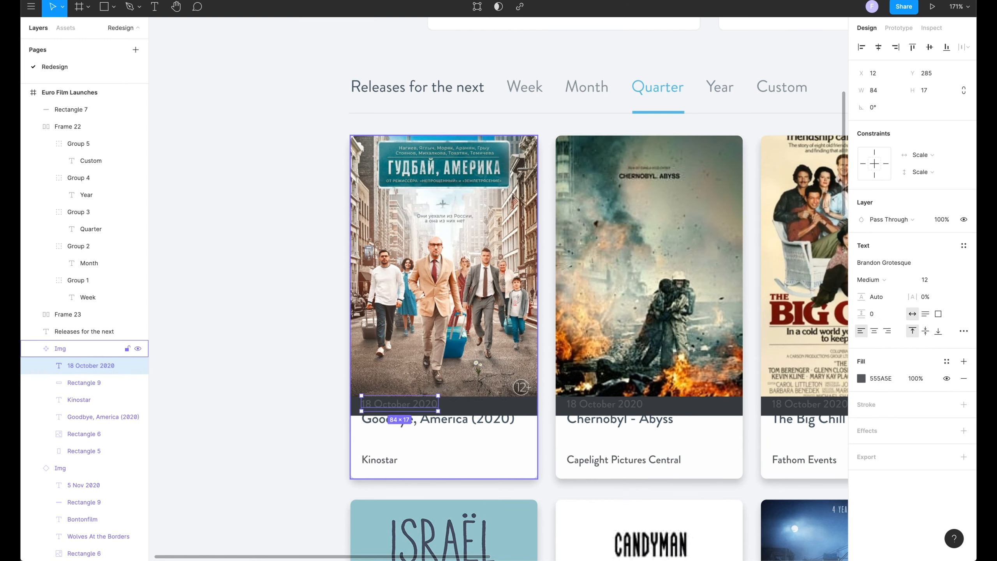
click(471, 445)
key(shift+super+period)
Move the title below the date bar and nudge the distributor name up, setting the name's fill to 475461 at 64% opacity.
drag(440, 422, 440, 439)
click(388, 458)
shift+click(412, 444)
key(Up)
key(Up)
shift+click(414, 436)
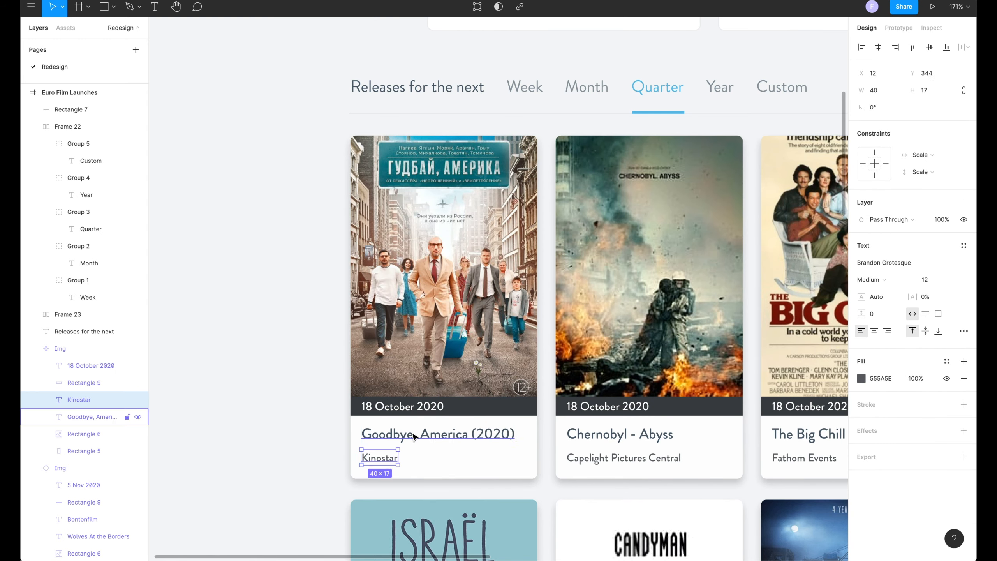
key(Up)
key(Up)
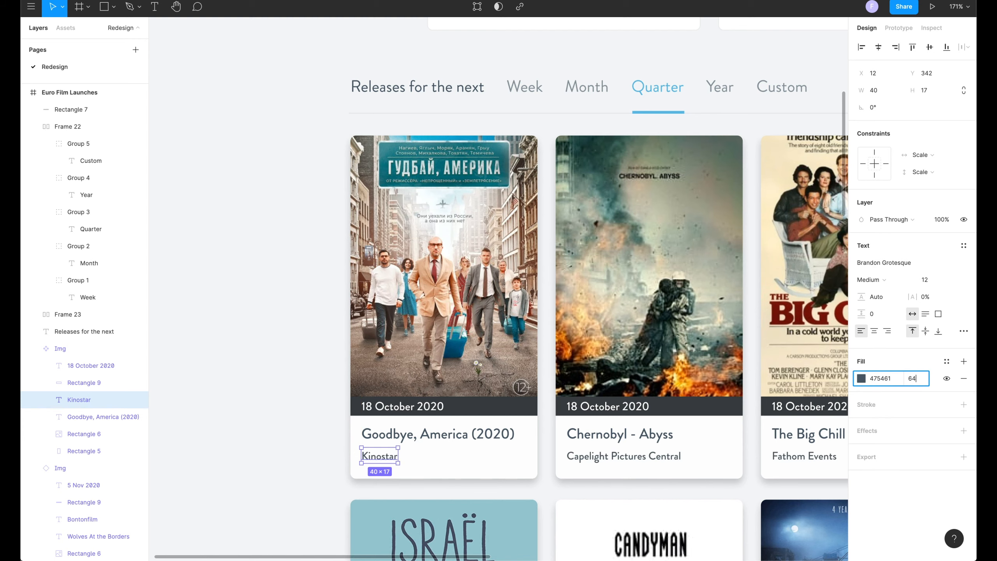
click(296, 396)
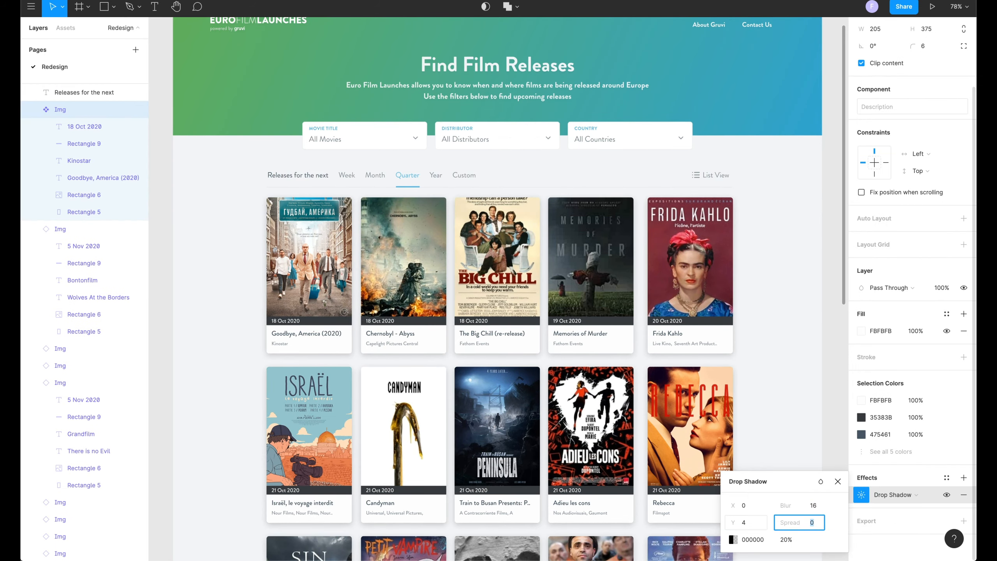
Select all the movie cards and move them down to leave room for a heading below the period labels.
key(ctrl+backslash)
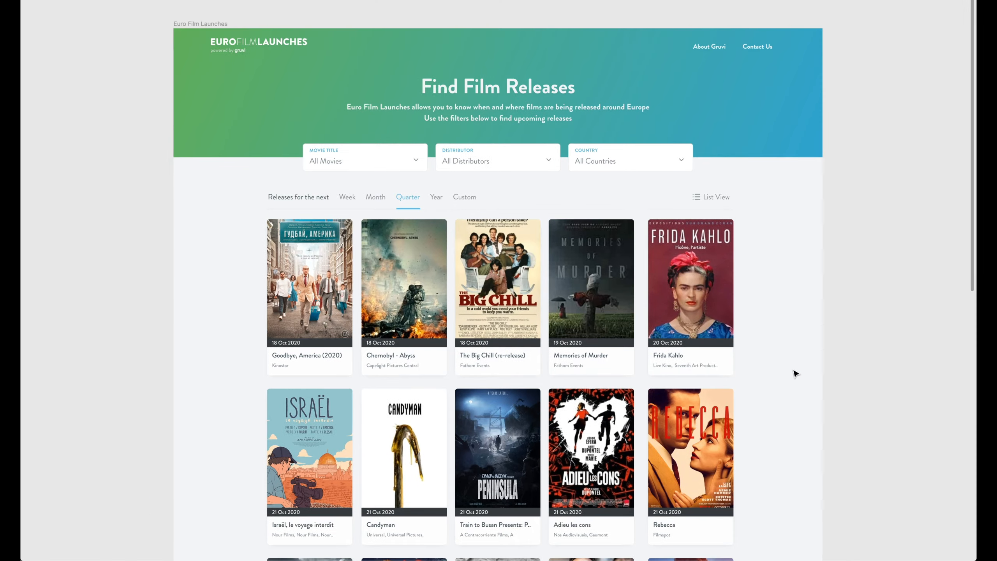
key(ctrl+backslash)
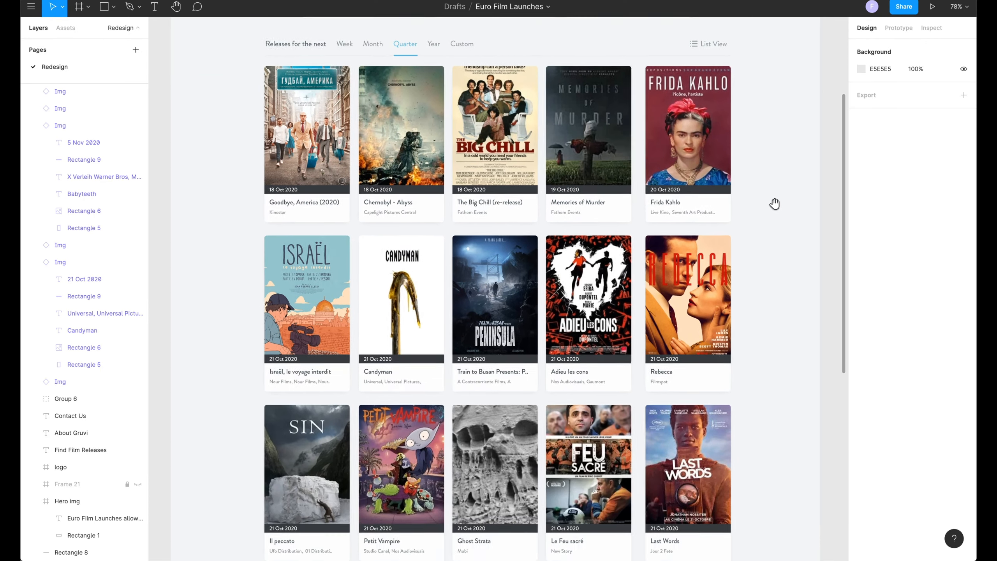
key(ctrl+a)
scroll(402, 283, down, 5)
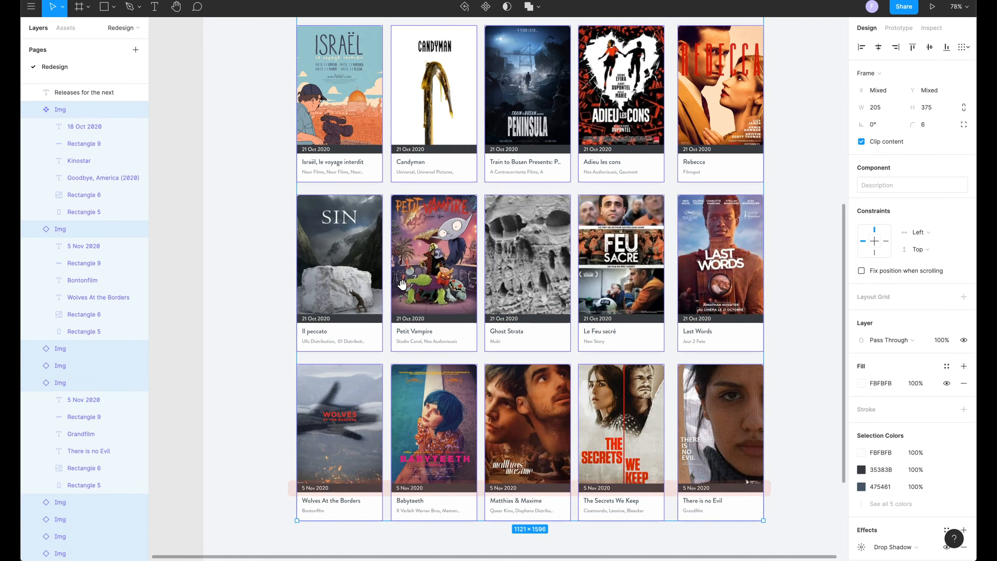
scroll(403, 283, up, 10)
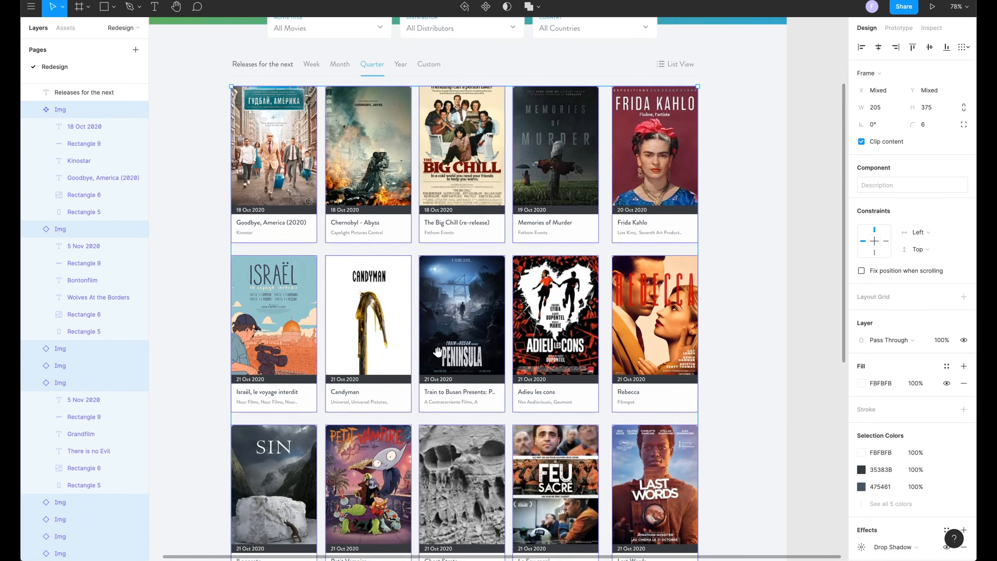
key(Escape)
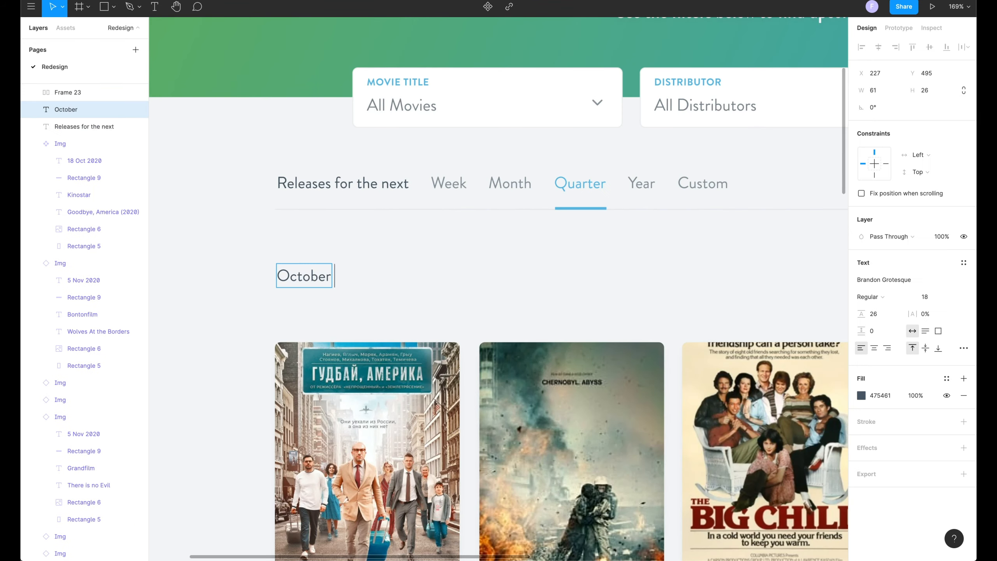
Add an "October 2020" heading just below the period labels and bring the three rows of October cards up toward it.
text(2020)
drag(363, 285, 362, 252)
scroll(363, 251, down, 5)
drag(332, 158, 687, 406)
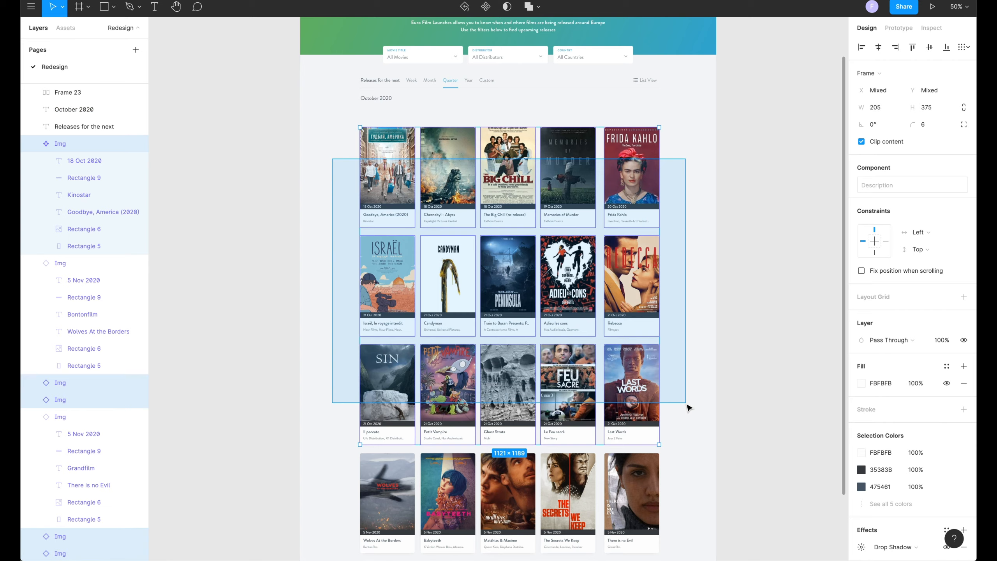
scroll(688, 406, up, 3)
Duplicate the month heading 24 below the third row of cards and change the copy to "November 2020".
click(393, 188)
alt+drag(391, 185, 391, 520)
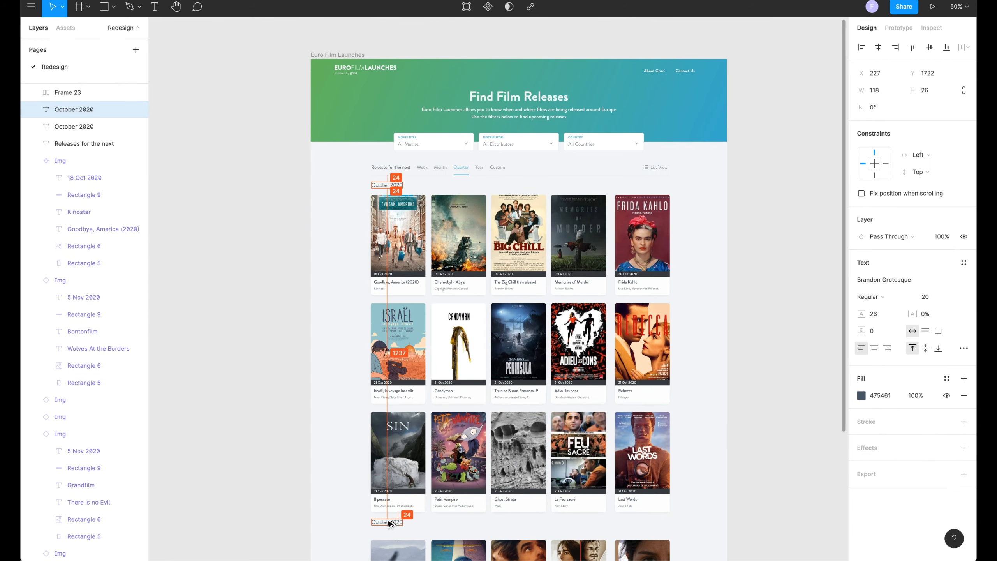
scroll(391, 521, down, 5)
key(z)
drag(333, 289, 714, 434)
double_click(247, 248)
text(November)
Move the row of November movie cards up closer to its month heading.
drag(206, 273, 771, 461)
key(shift+Up)
key(shift+Up)
key(shift+Up)
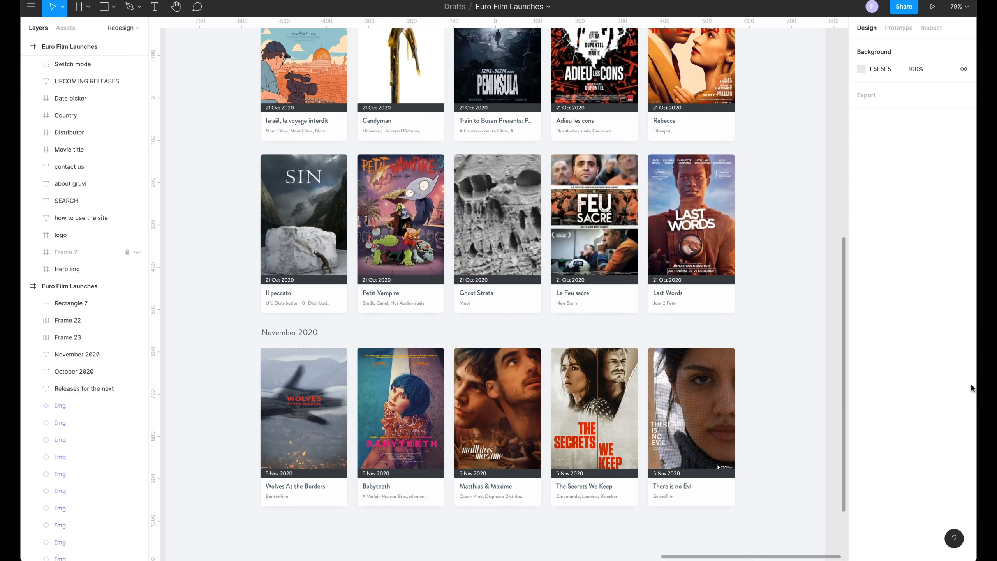
Compare the original homepage with the redesigned version with the editor interface hidden.
key(ctrl+backslash)
scroll(972, 388, up, 10)
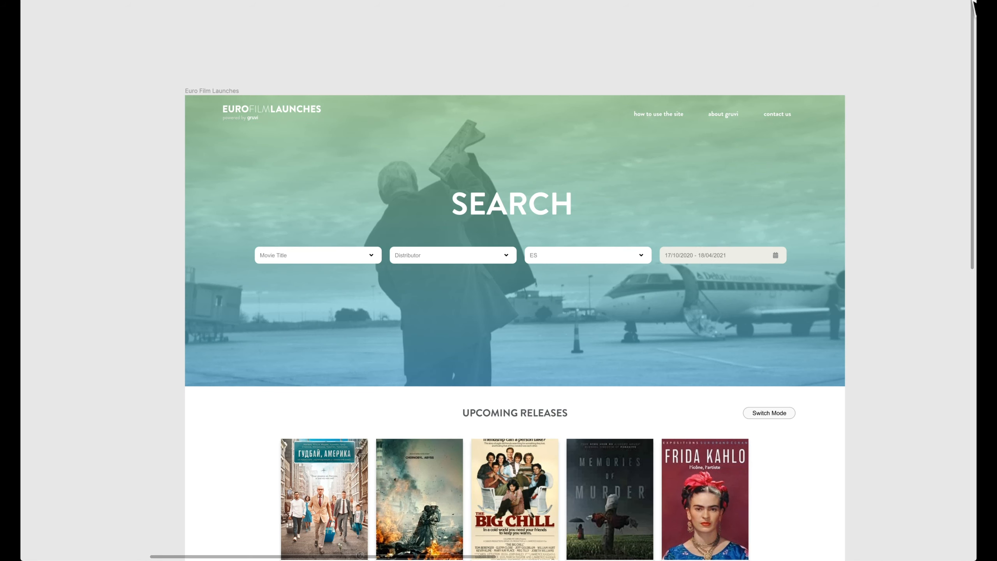
scroll(973, 5, down, 8)
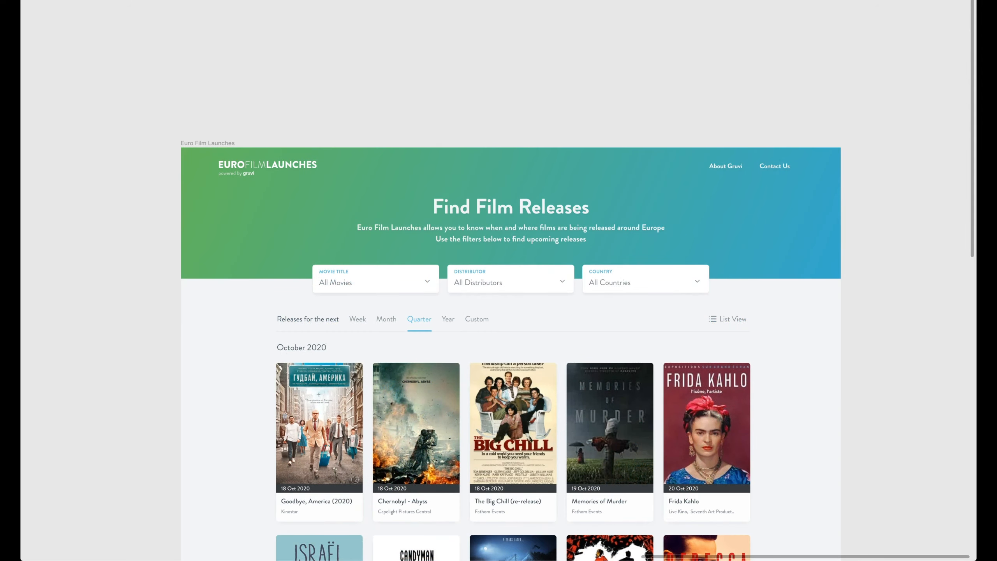
scroll(510, 345, down, 1)
scroll(510, 280, down, 10)
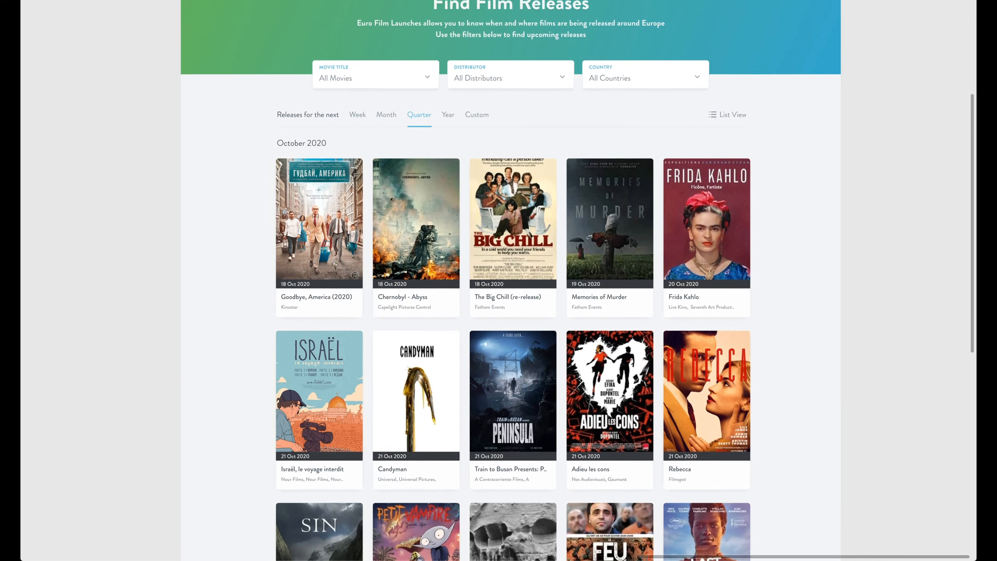